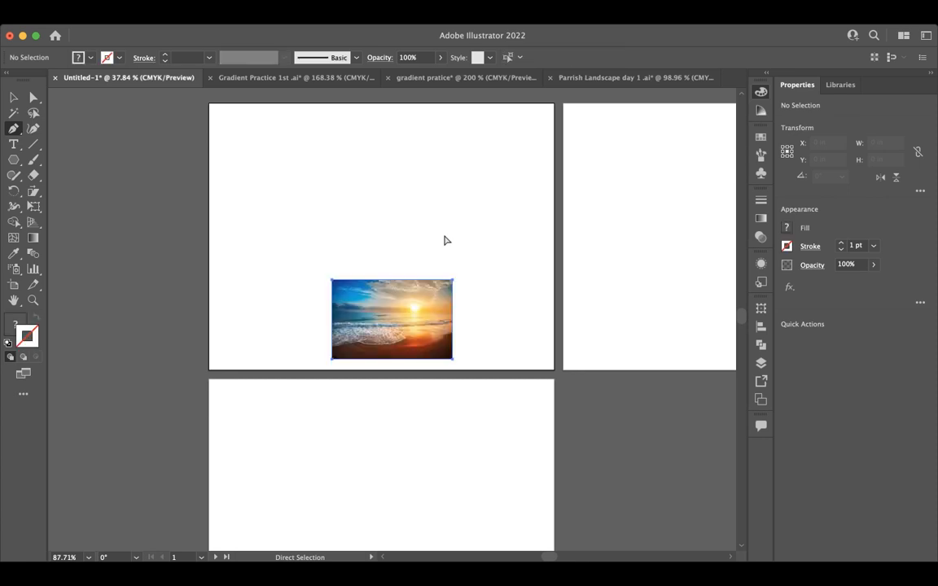
Move the beach sunset photo up on the first artboard, enlarge it to about 9.8 by 6.8 in, and deselect it.
left_click(14, 99)
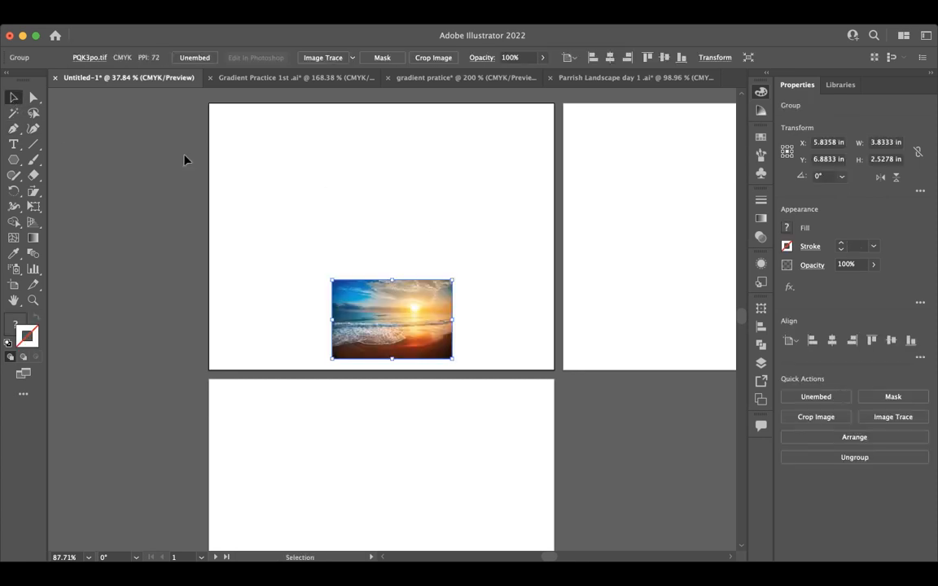
left_click_drag(420, 329, 305, 189)
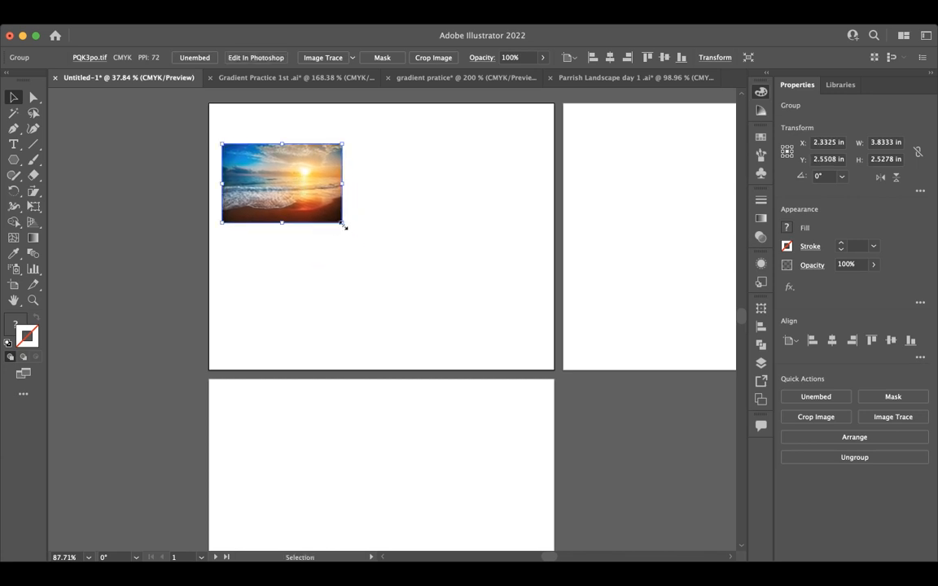
left_click_drag(342, 223, 417, 205)
scroll(527, 341, "right", 3)
key("super+z")
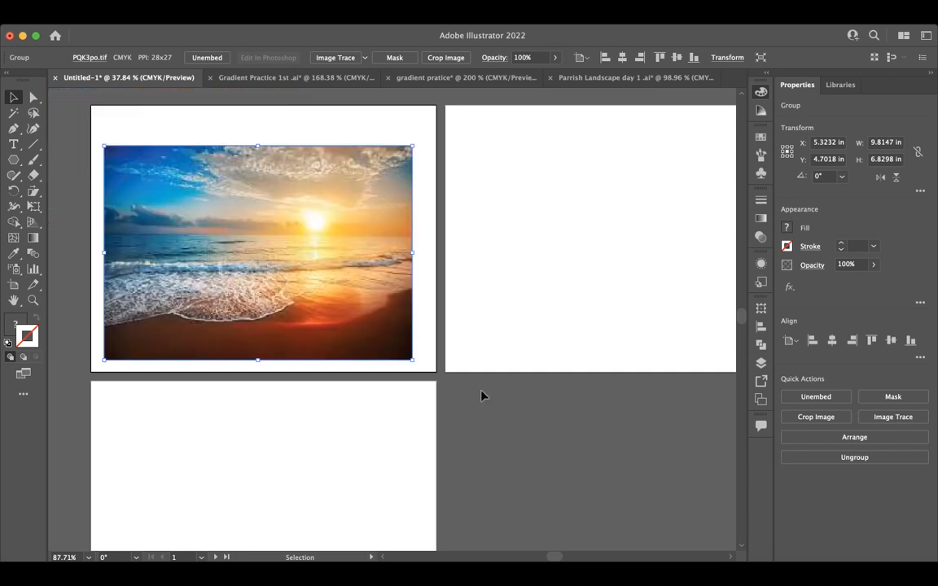
left_click(96, 111)
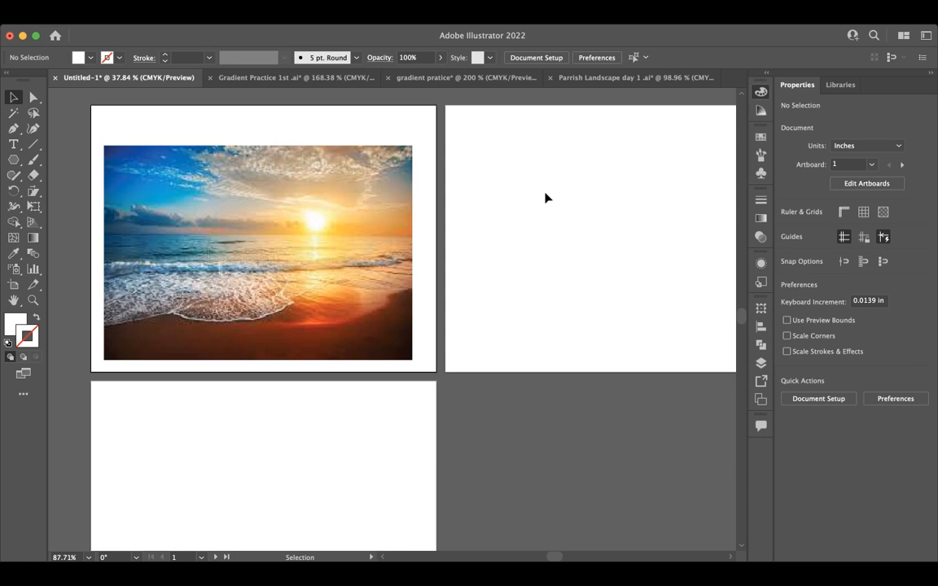
scroll(545, 198, "right", 3)
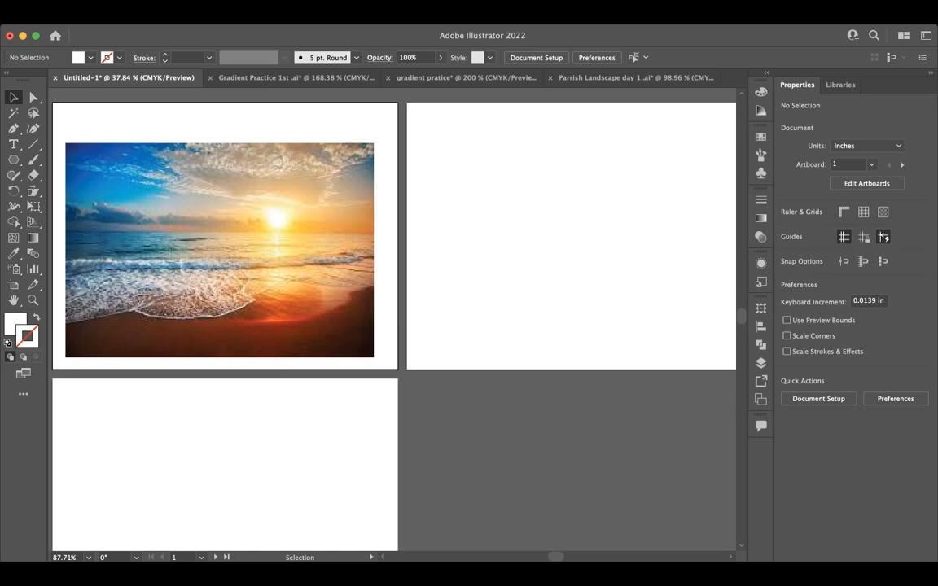
Draw a rectangle about 11 by 5 in across the upper part of the empty artboard beside the photo.
left_click(14, 162)
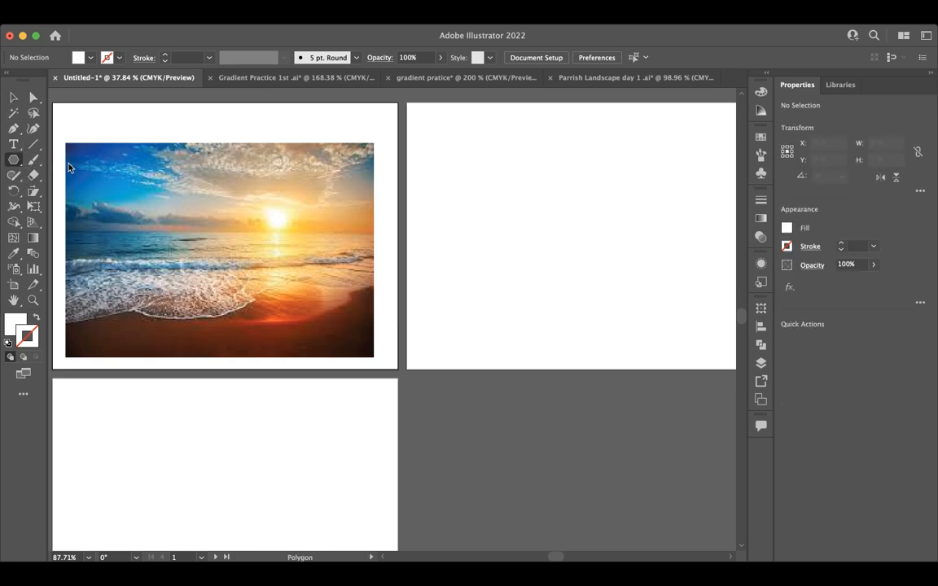
key("m")
scroll(422, 123, "down", 3)
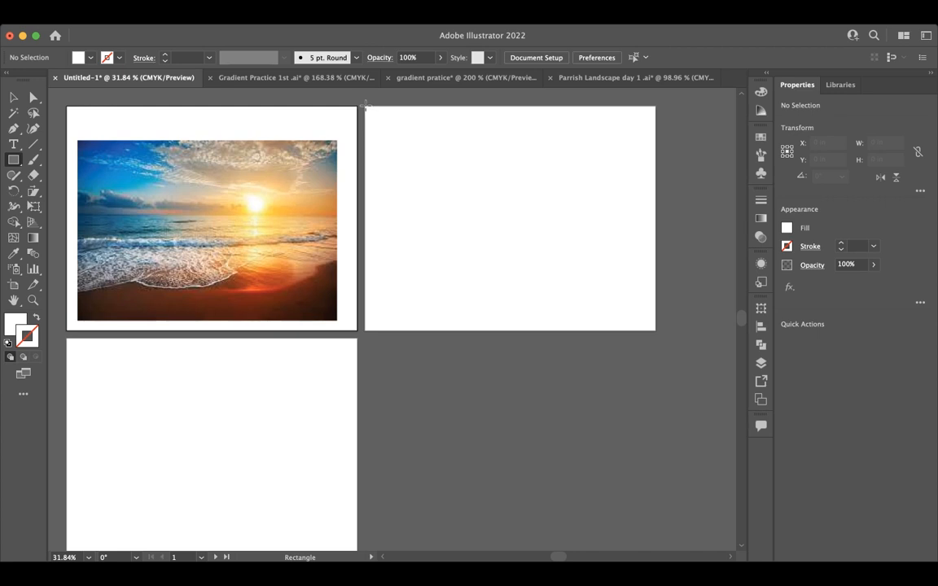
left_click_drag(366, 105, 656, 237)
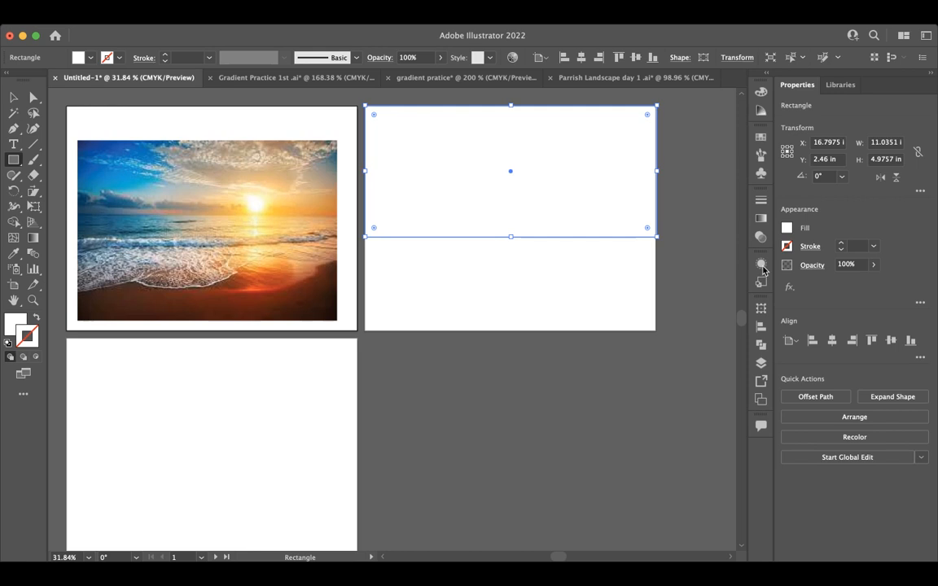
Fill the rectangle with the yellow-to-red linear gradient and show its on-canvas gradient controls.
key("period")
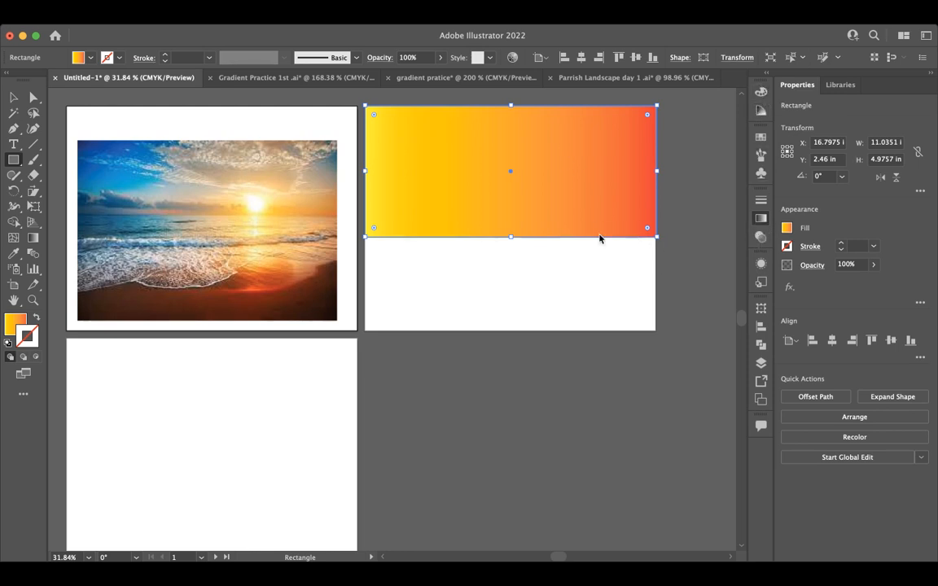
key("x")
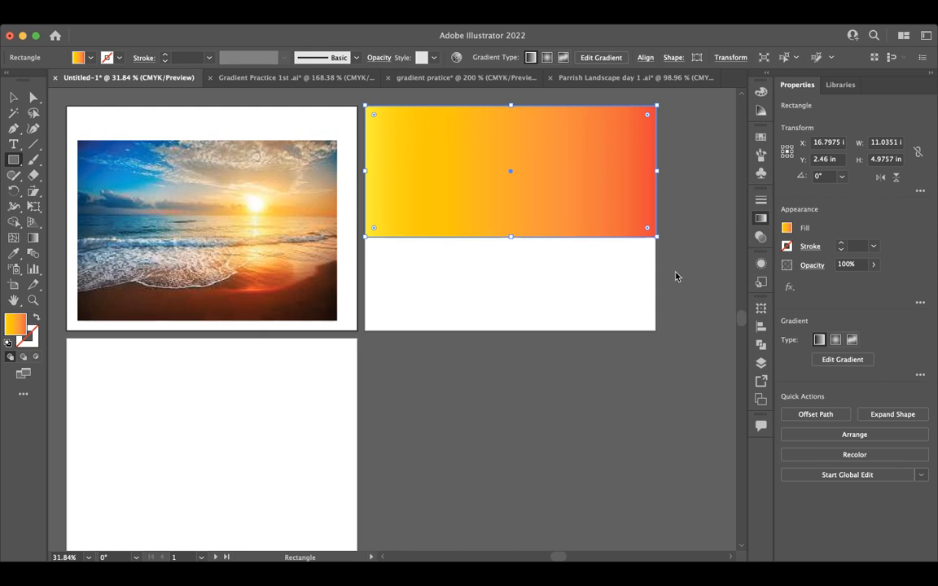
key("g")
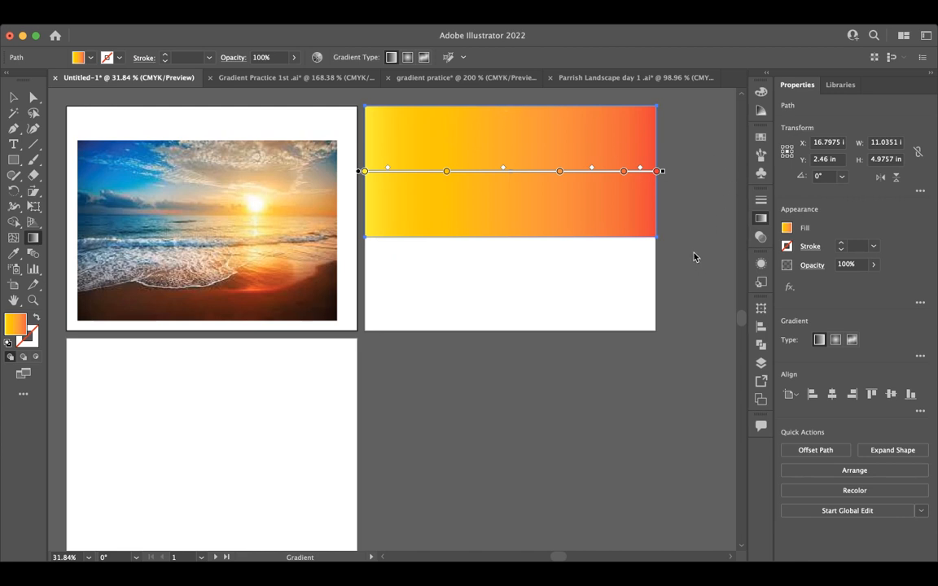
Turn the gradient vertical with red at the top and remove its three intermediate color stops.
key("super+z")
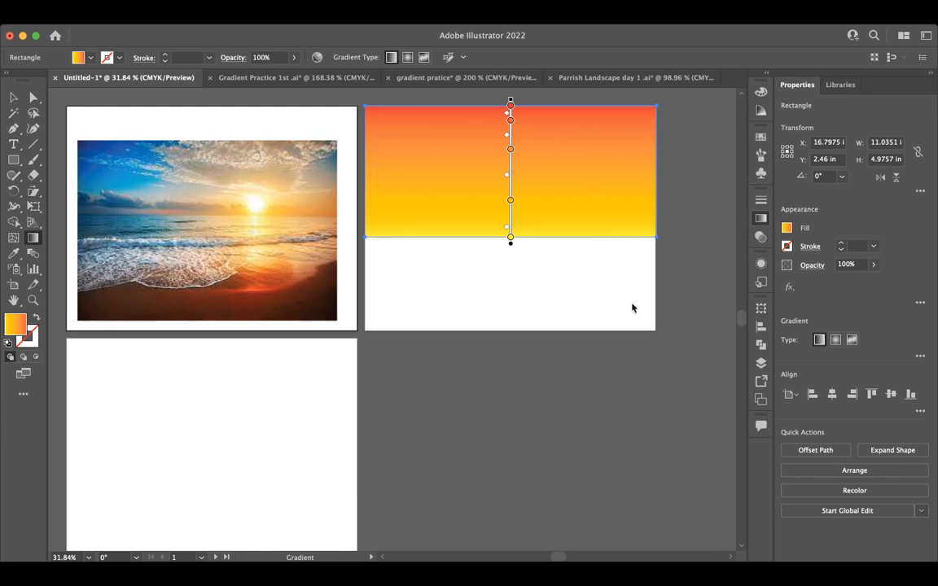
key("super+z")
key("super+z")
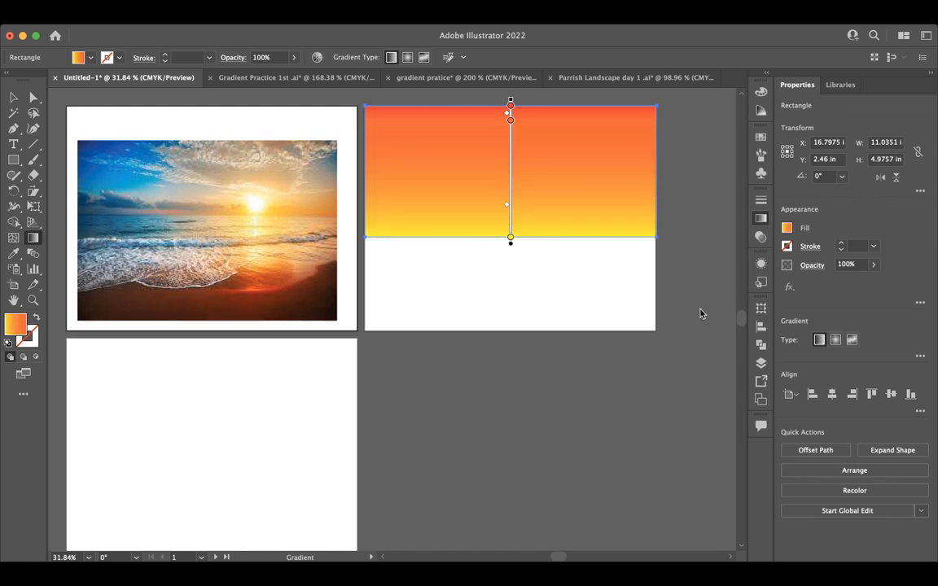
key("super+z")
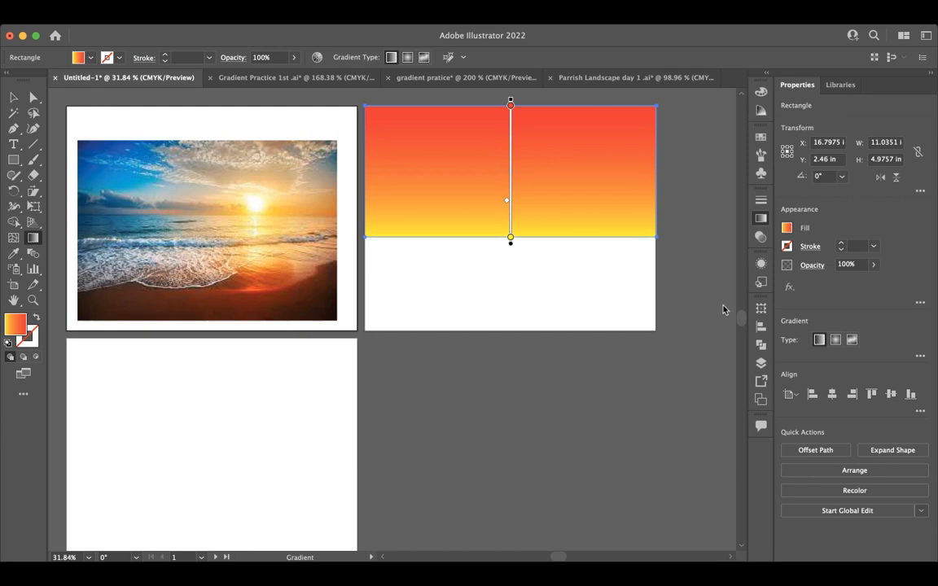
Recolor the gradient's top stop with deep blue from the photo's sky and its bottom stop with golden yellow sampled beside the sun.
left_click(510, 106)
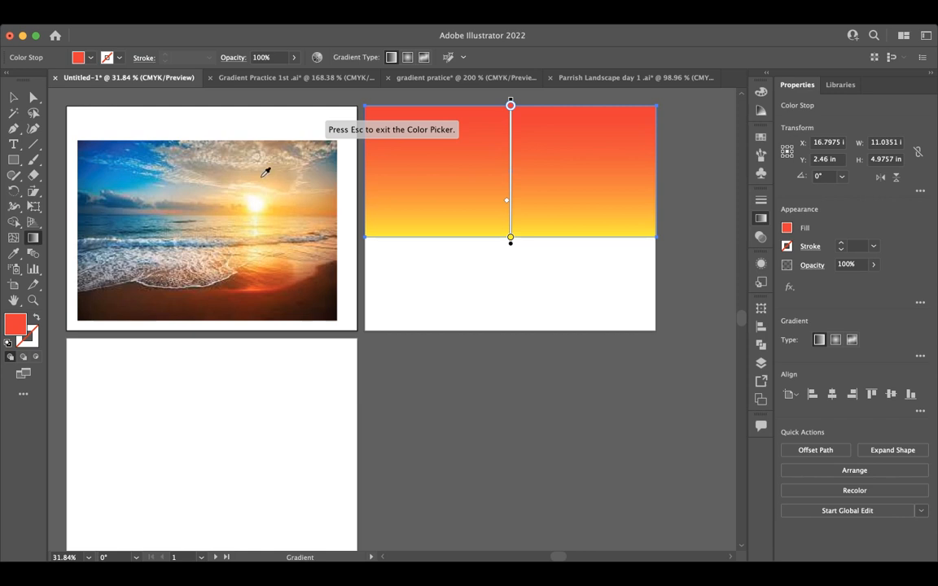
left_click(130, 137)
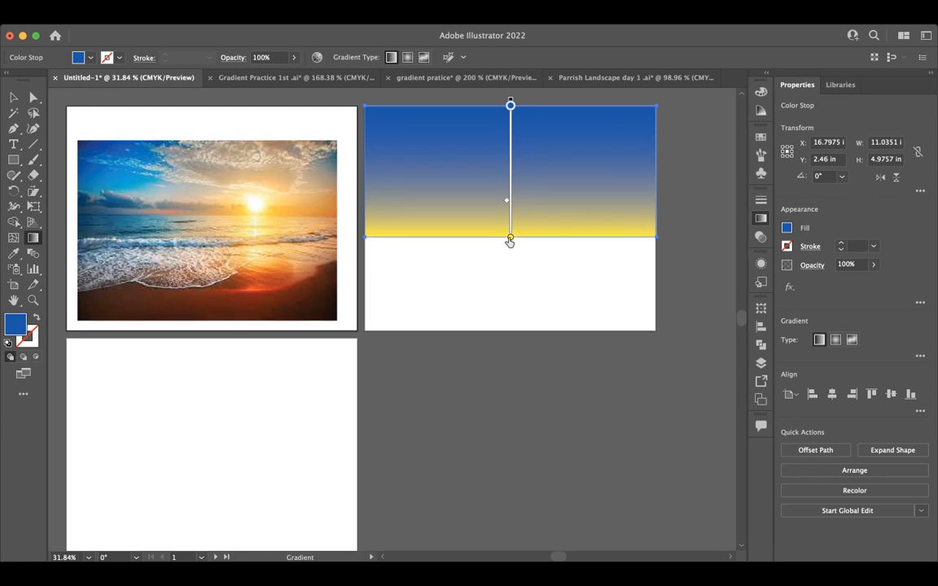
left_click(510, 239)
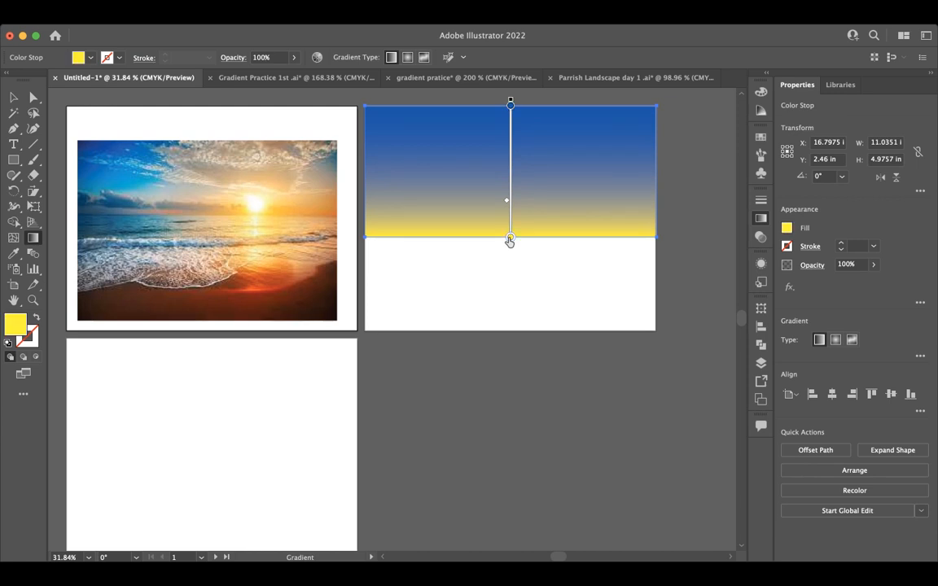
key("i")
left_click(226, 197)
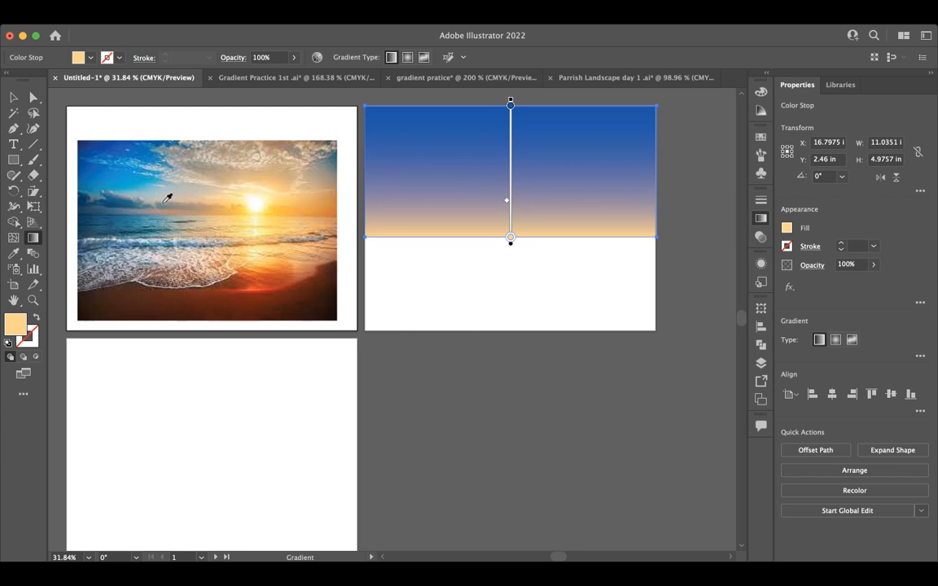
left_click(239, 204)
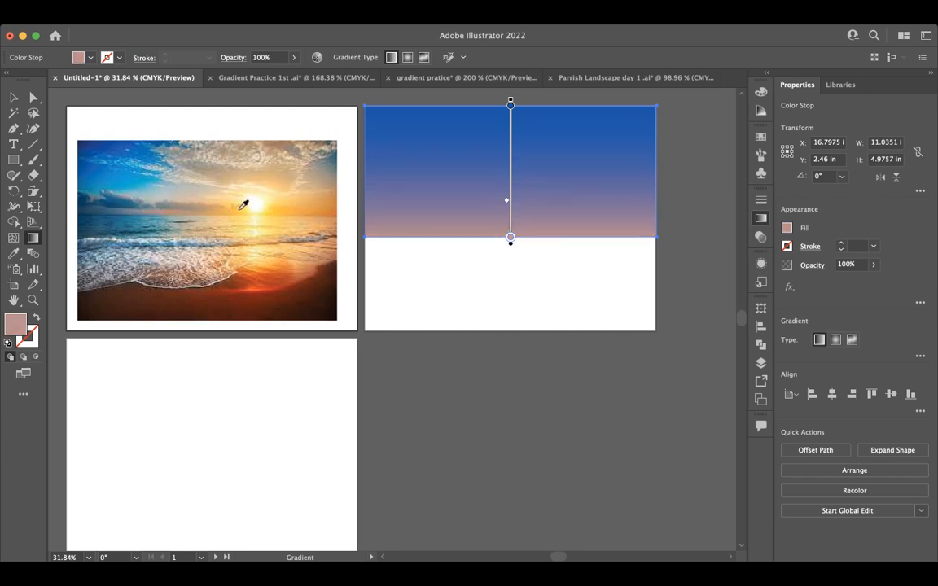
left_click(276, 207)
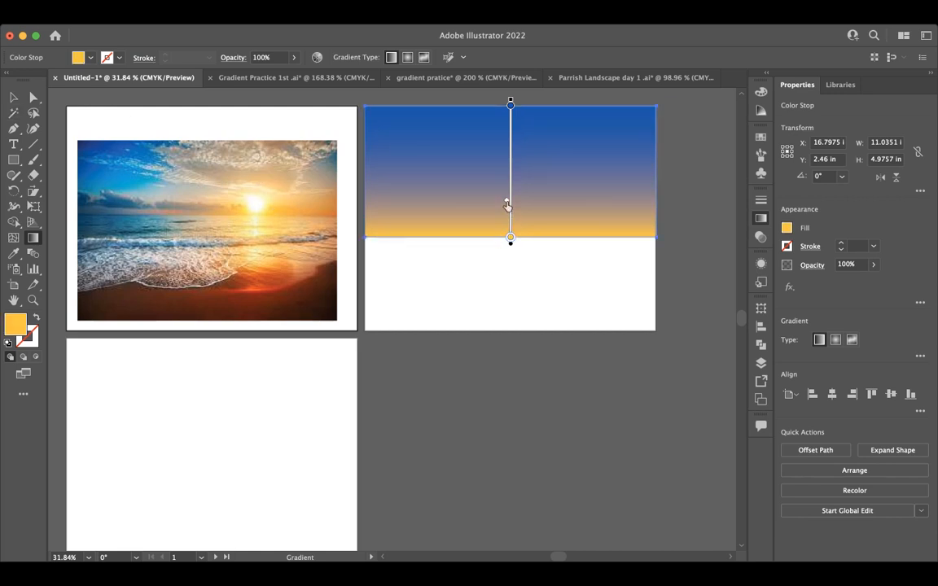
Raise the blend midpoint between blue and yellow, and add a grayish-beige stop sampled from the photo's sky about a third of the way down.
left_click_drag(507, 201, 508, 166)
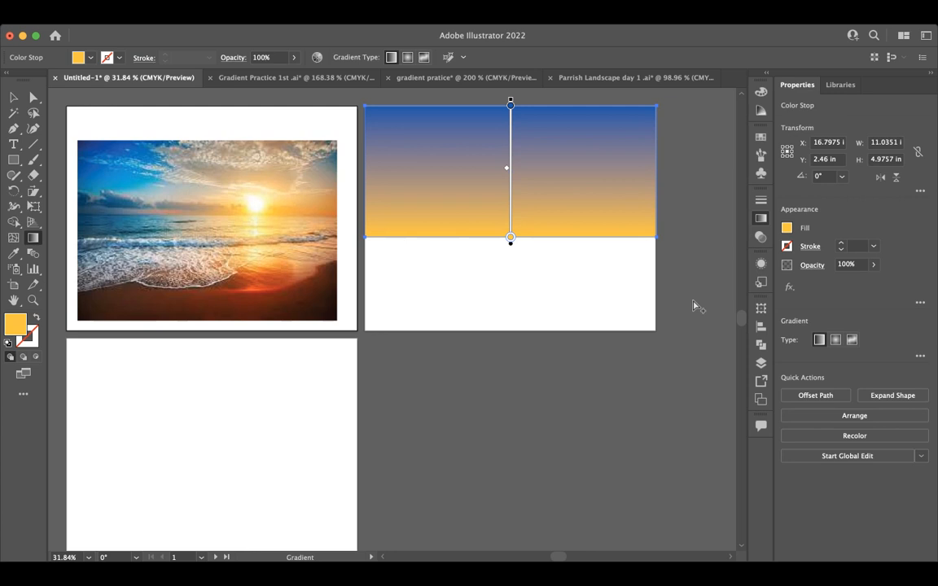
left_click(510, 141)
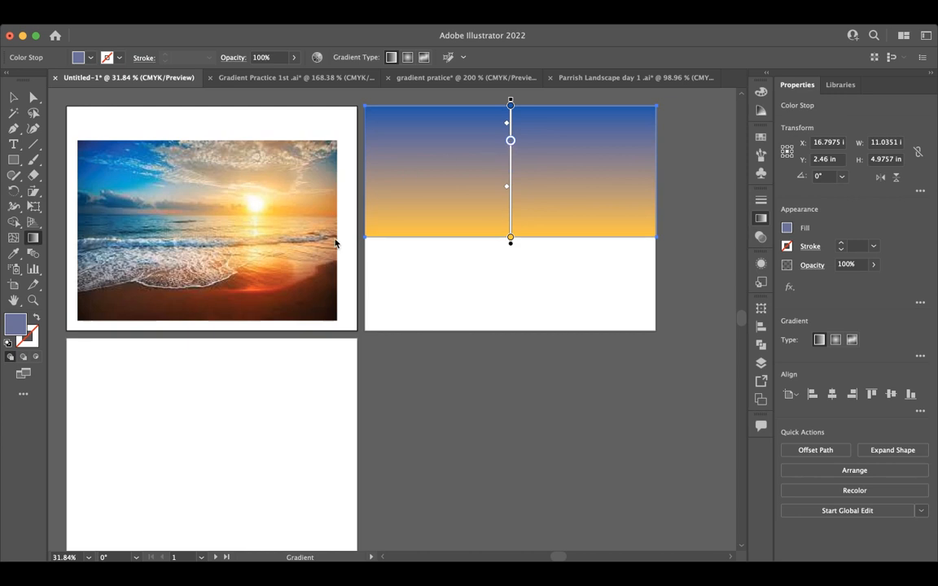
left_click(317, 168)
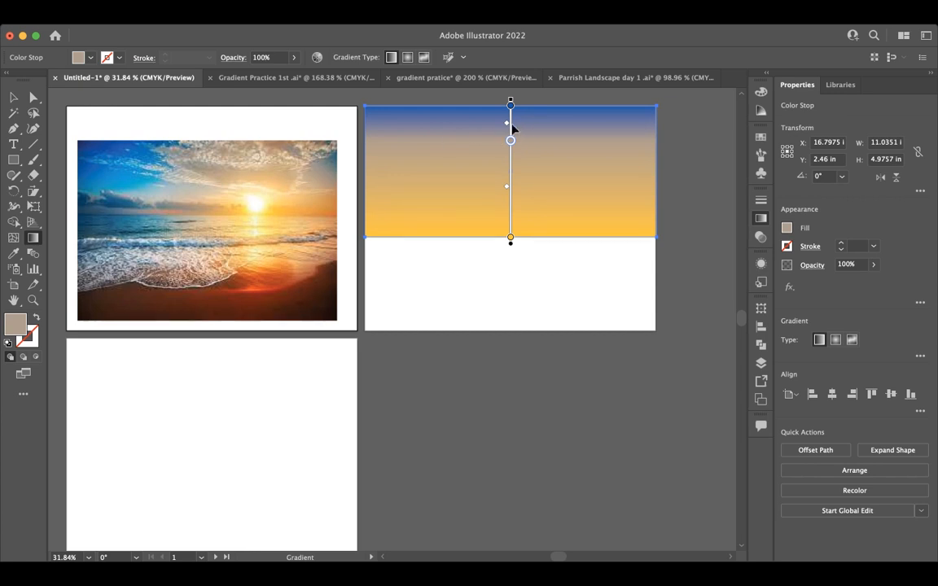
left_click_drag(510, 144, 510, 153)
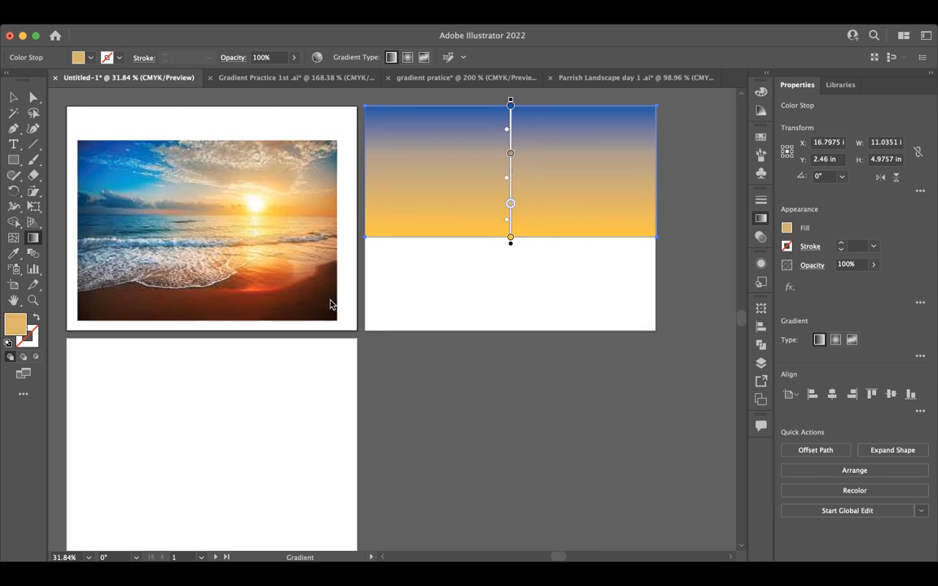
Color the stop in the gradient's lower part light orange from the photo's sky, and slightly adjust the beige stop's position.
key("i")
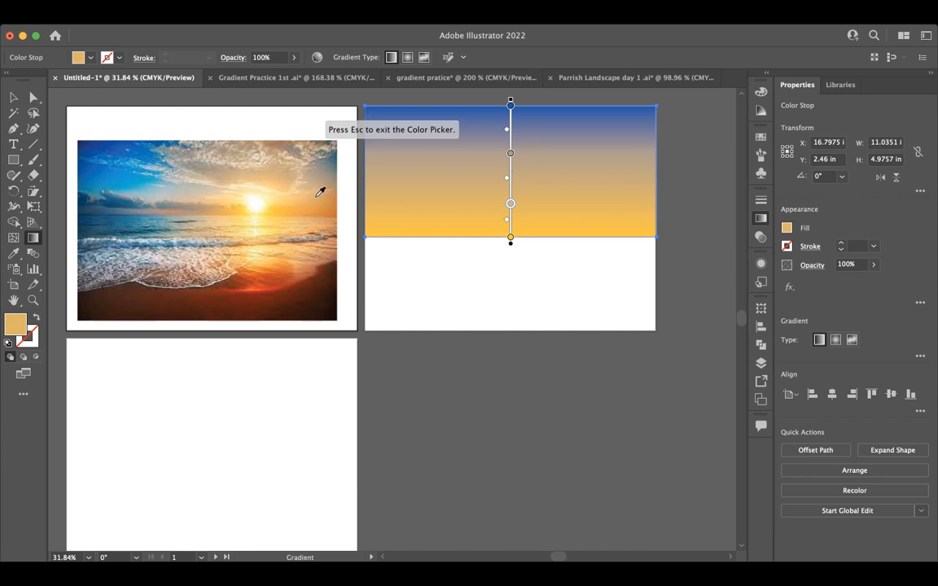
key("Escape")
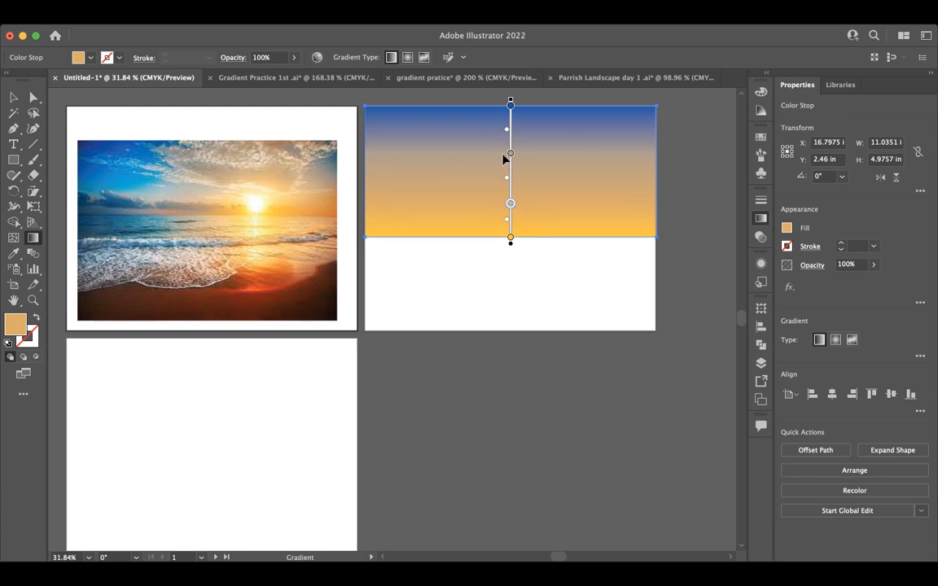
left_click_drag(510, 157, 509, 152)
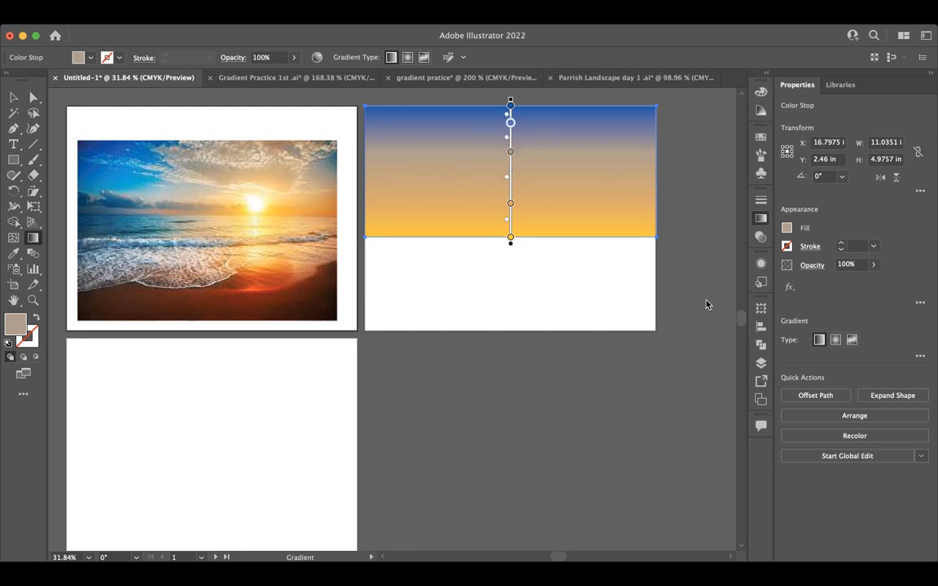
Add a color stop just below the blue one and recolor it slate blue-gray from the photo's sky.
left_click(510, 122)
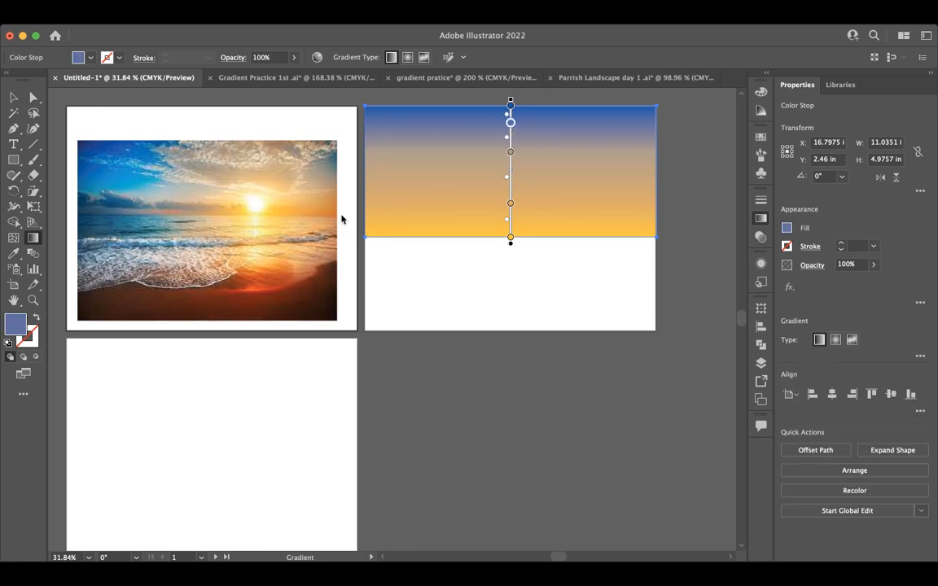
key("i")
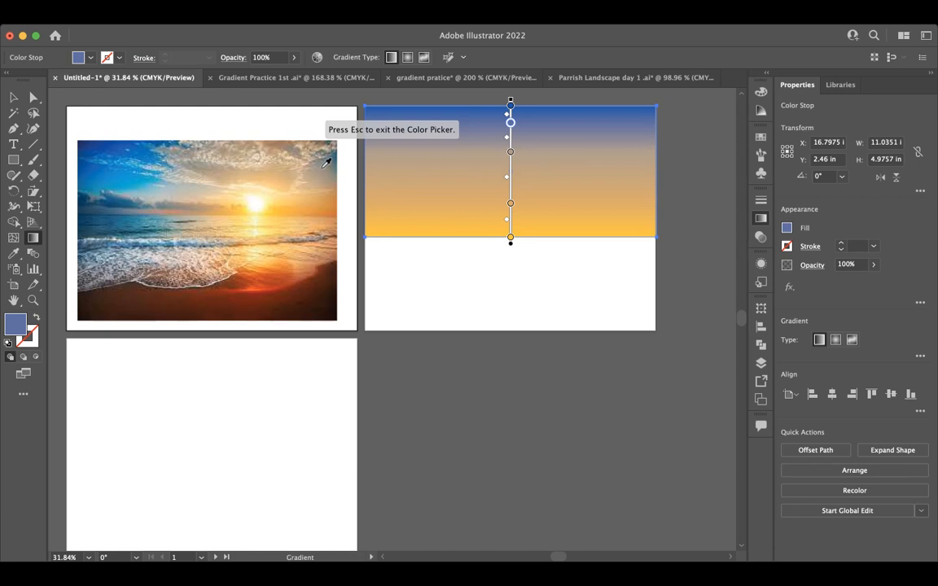
left_click(326, 162)
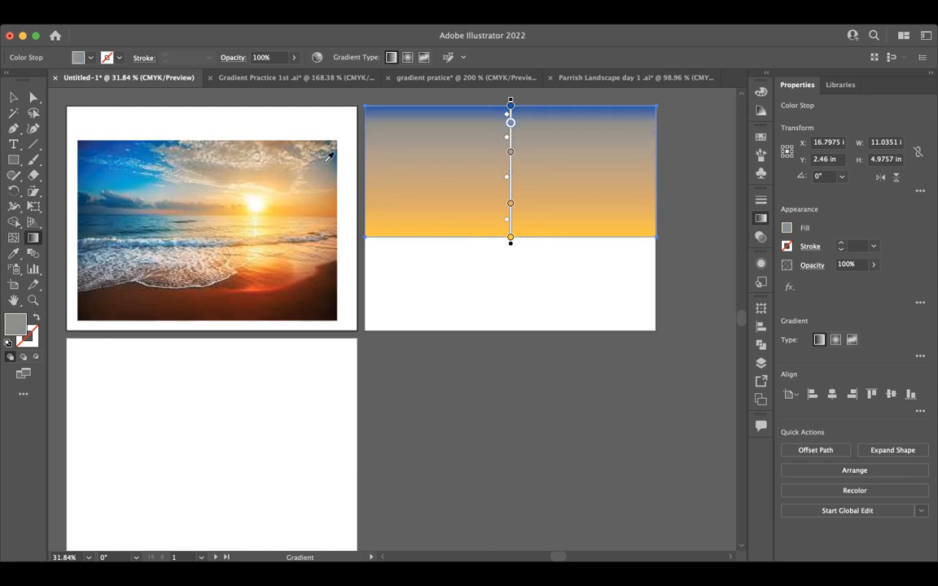
left_click(328, 156)
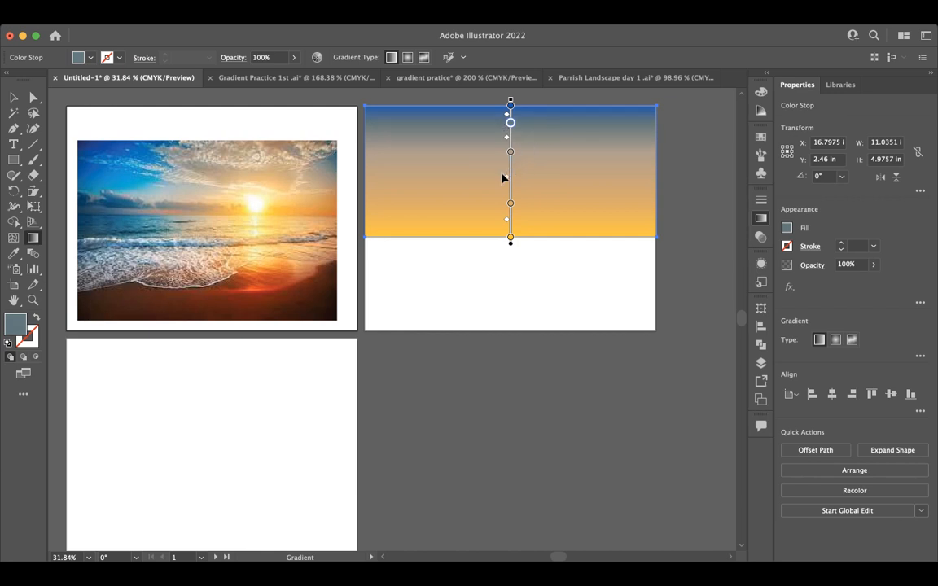
Shift the slate, beige and light orange stops down the gradient to spread the sky colors more evenly.
left_click_drag(511, 155, 511, 169)
left_click_drag(511, 125, 510, 176)
left_click(510, 206)
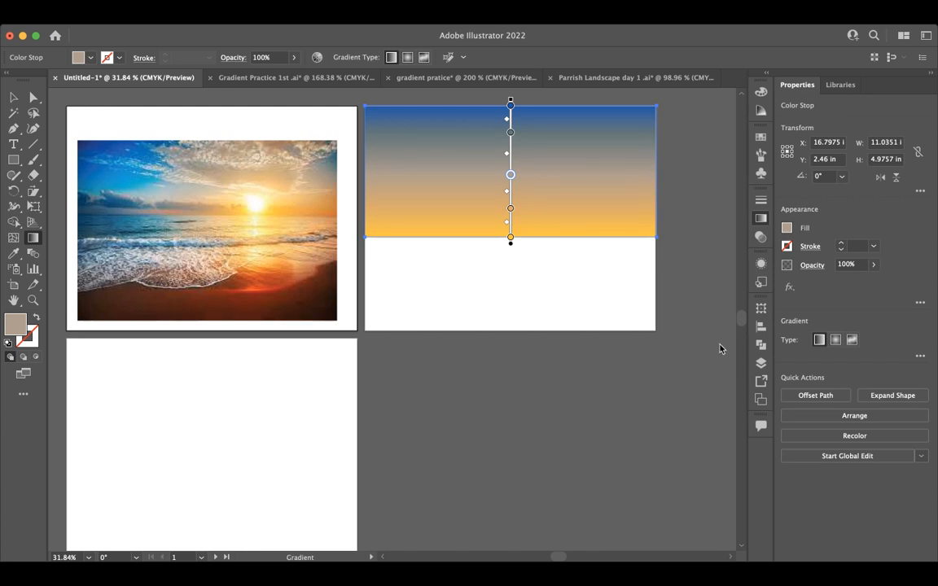
Reangle the gradient diagonally, from blue in the rectangle's upper-left corner to golden yellow in its lower-right corner, and select the golden end stop.
key("super+z")
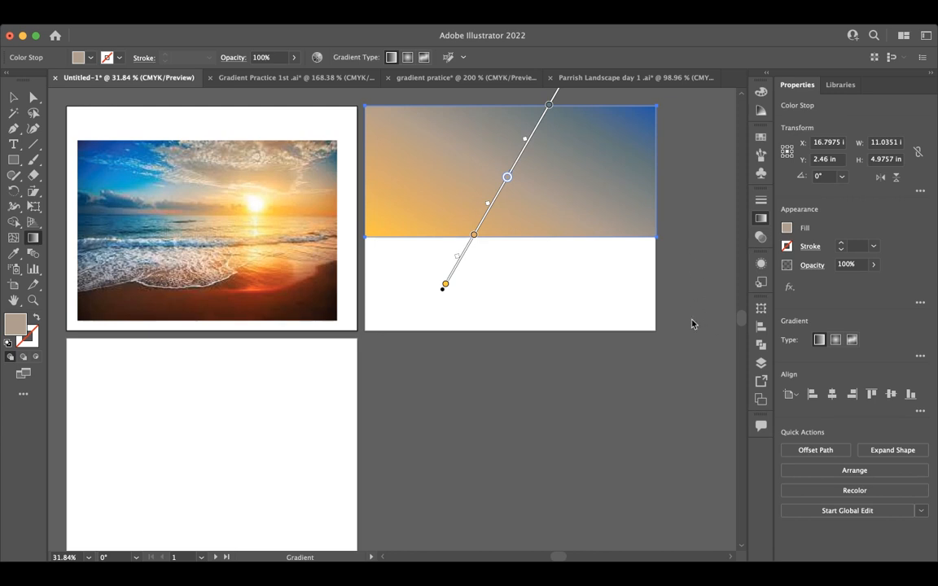
key("super+z")
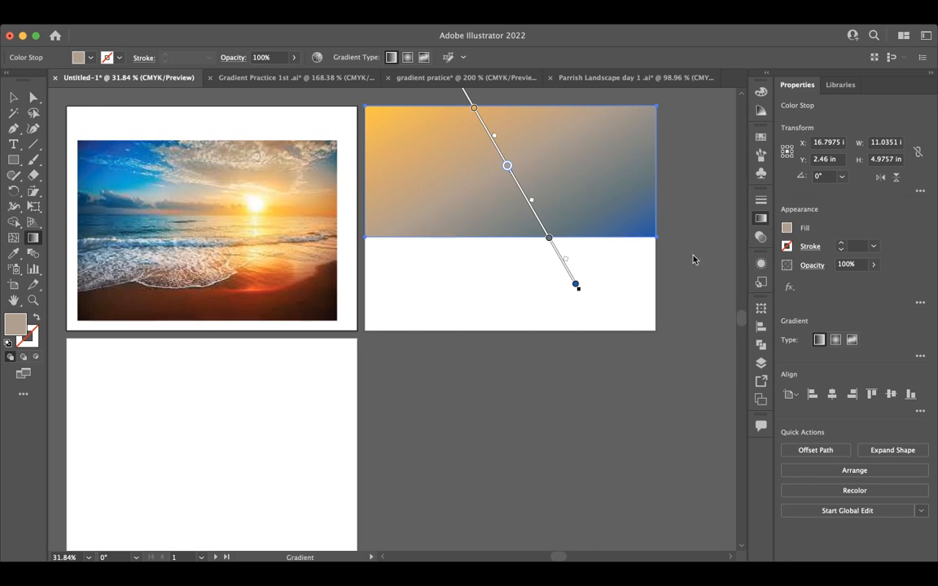
key("super+z")
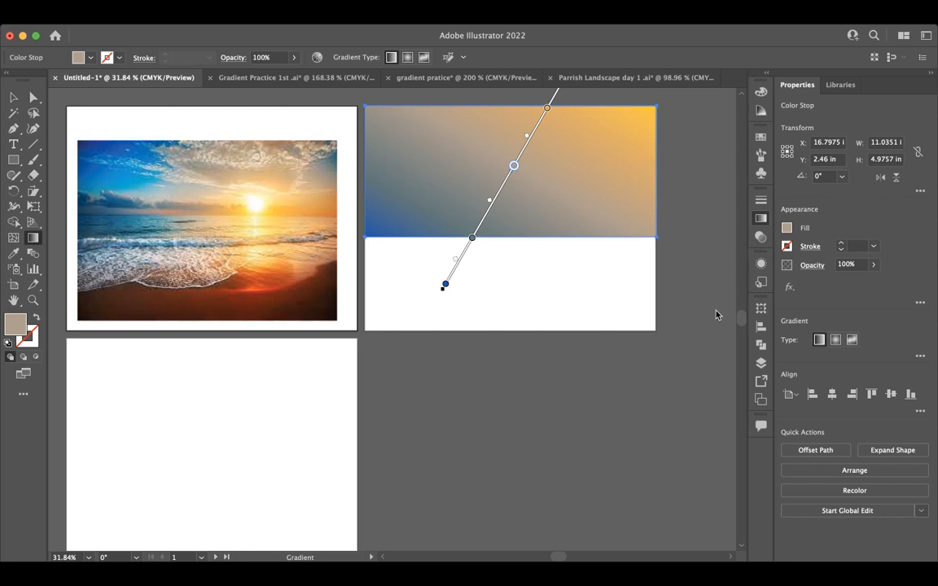
key("super+shift+z")
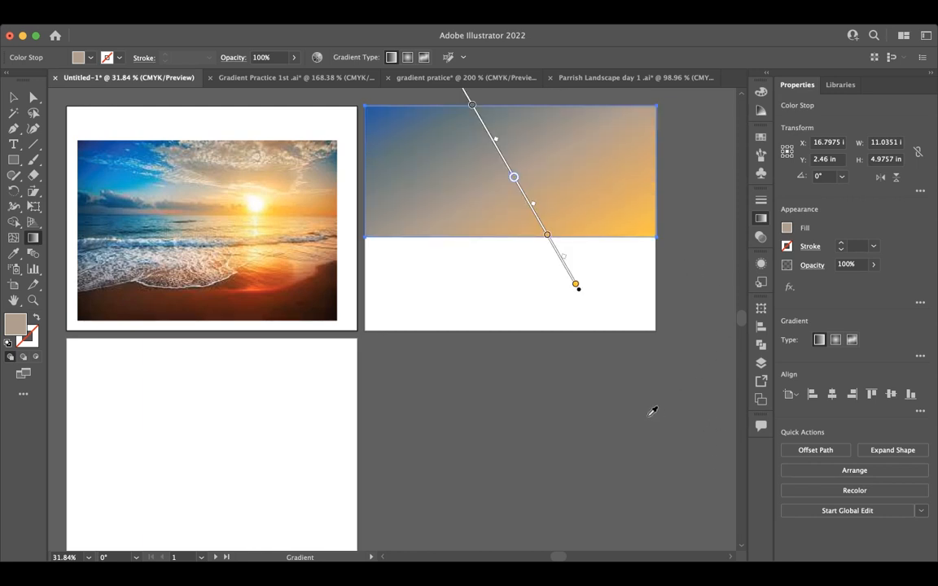
left_click(576, 286)
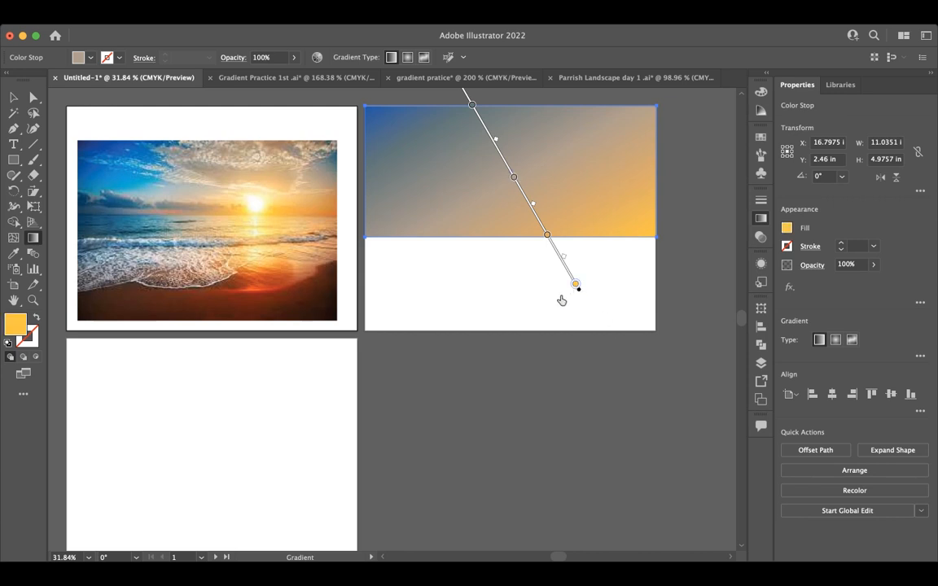